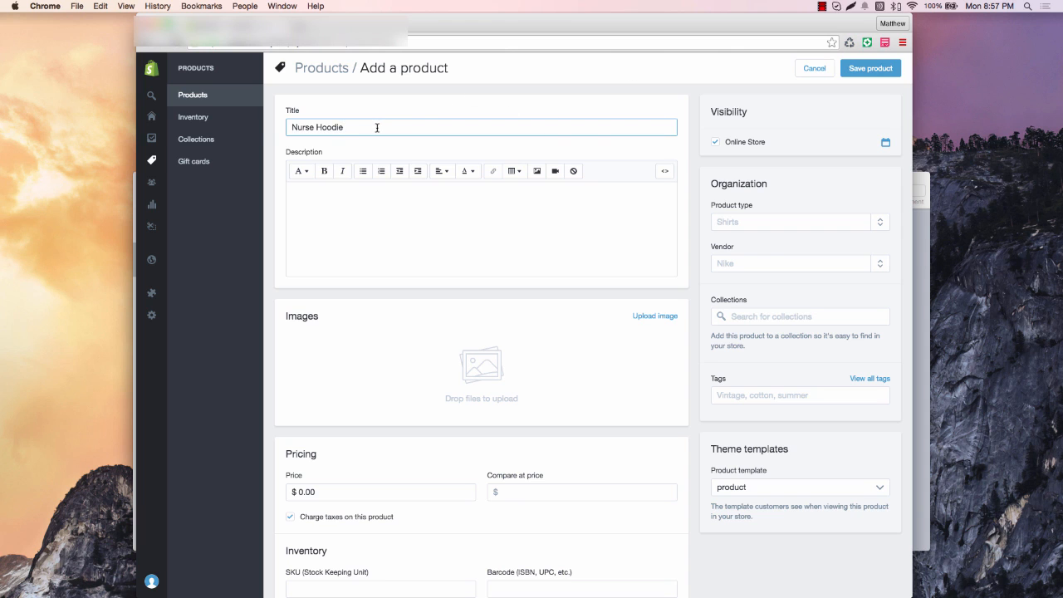
# Begin the description with 'Are you a nurse? Then get this limited edition Christmas Nurse Hoodie today!'
pyautogui.tripleClick(296, 131)
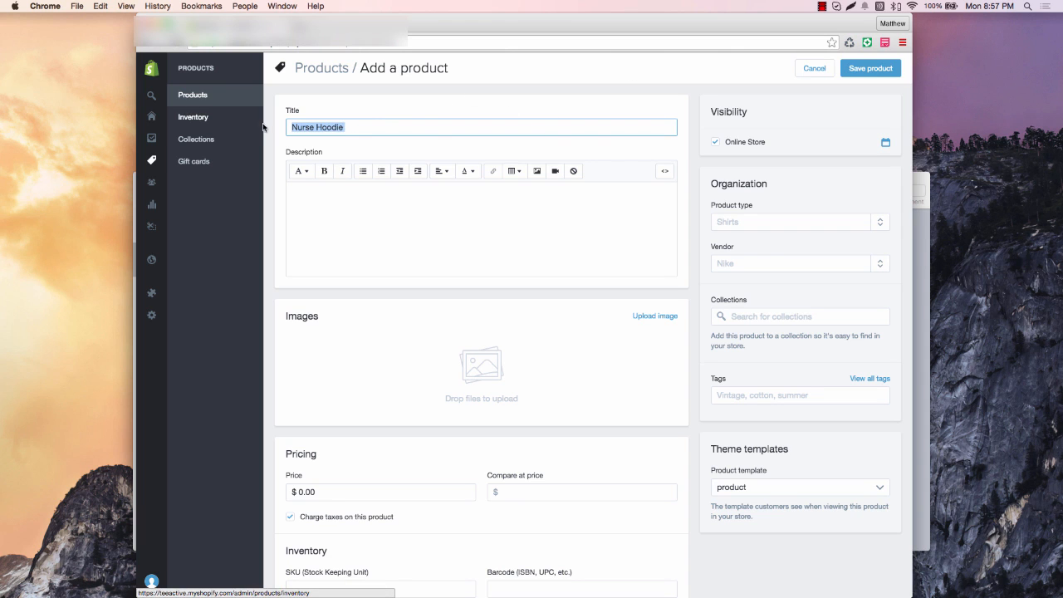
pyautogui.click(439, 205)
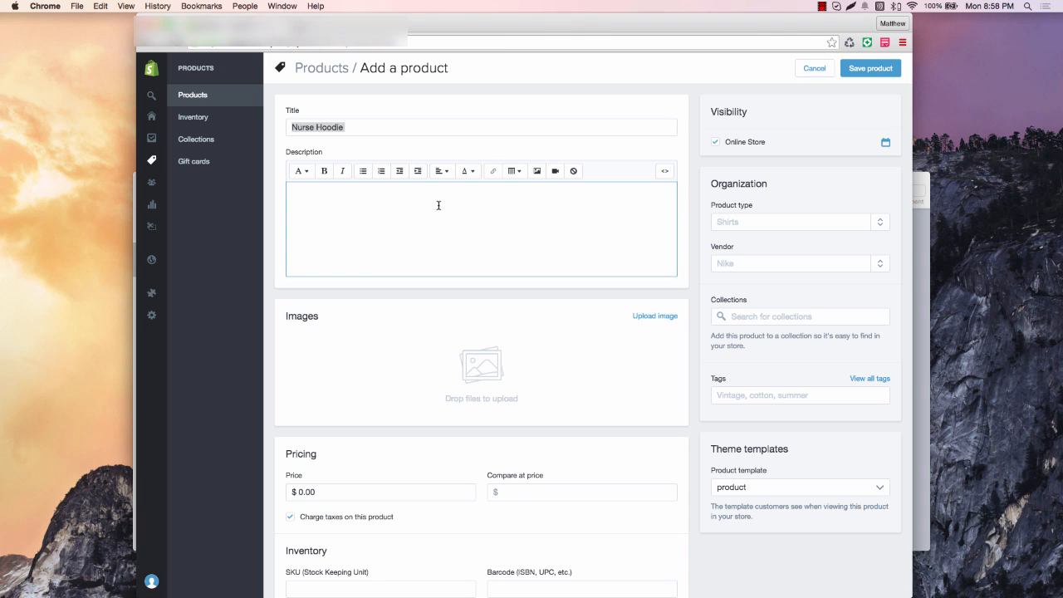
pyautogui.write('A')
pyautogui.press('BackSpace')
pyautogui.write('Are you a nurse? Then get this limited ')
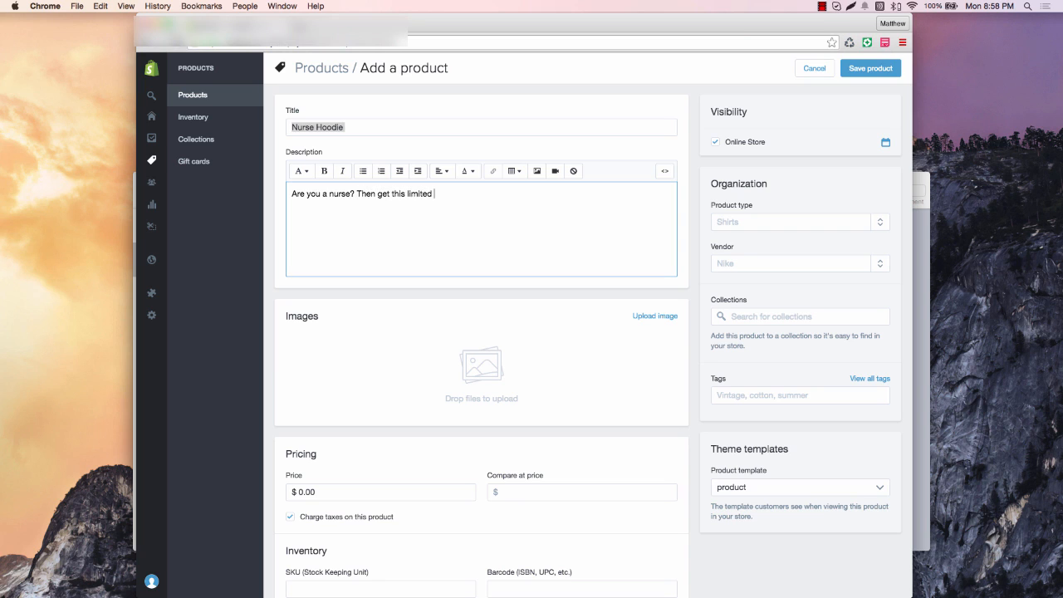
pyautogui.write('edition Christmas Nurse Hoodie')
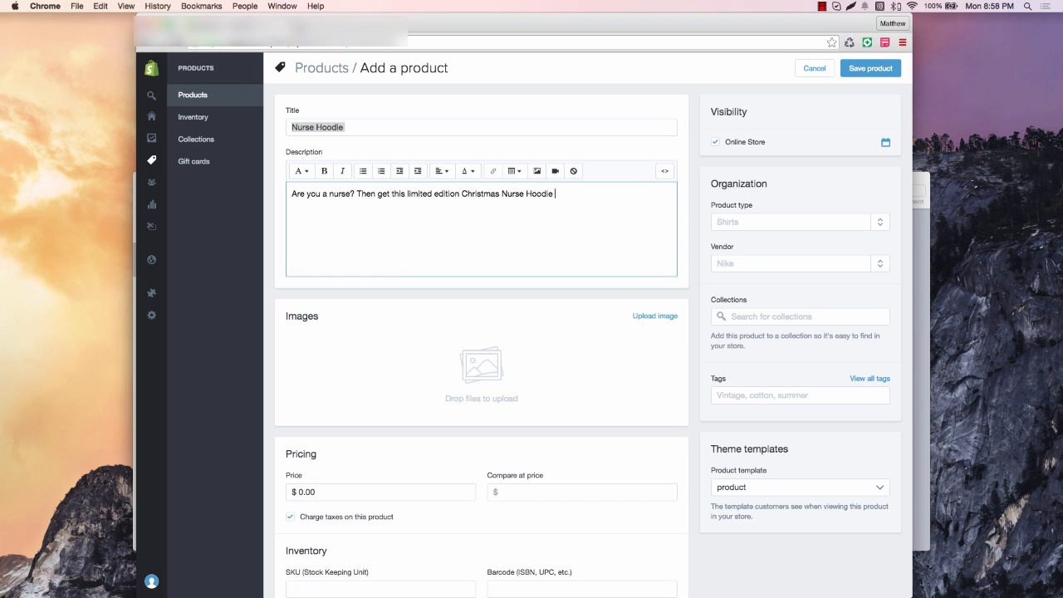
pyautogui.write(' today!')
# Add lines for Paypal/Card payment, 'Made in the USA!' and 'Hit the BUY BUTTON below to purchase yours!'
pyautogui.write('Available to mb')
pyautogui.press('BackSpace')
pyautogui.press('BackSpace')
pyautogui.write('be purchase')
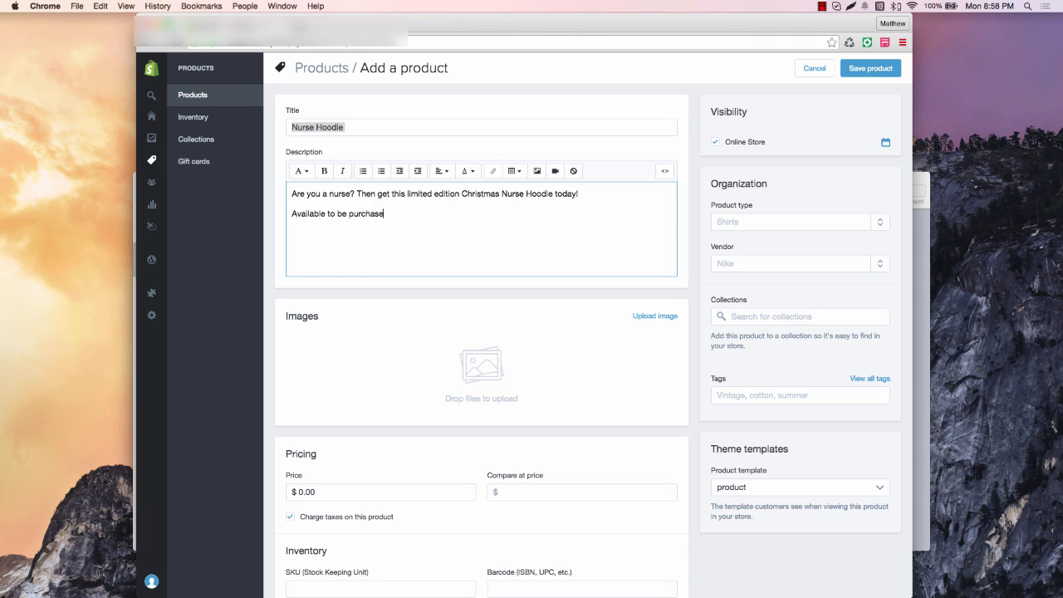
pyautogui.write('d by ')
pyautogui.write('Paypal')
pyautogui.write(', Card')
pyautogui.write('Made in the')
pyautogui.press('BackSpace')
pyautogui.press('BackSpace')
pyautogui.write('n the USA!')
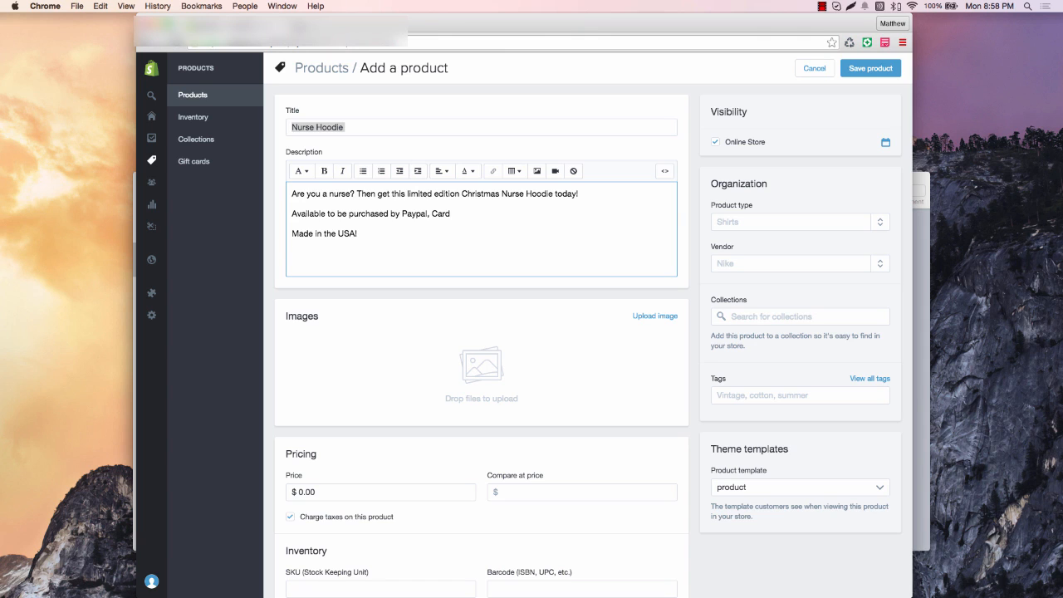
pyautogui.write('Hit the BUY BUTTON below')
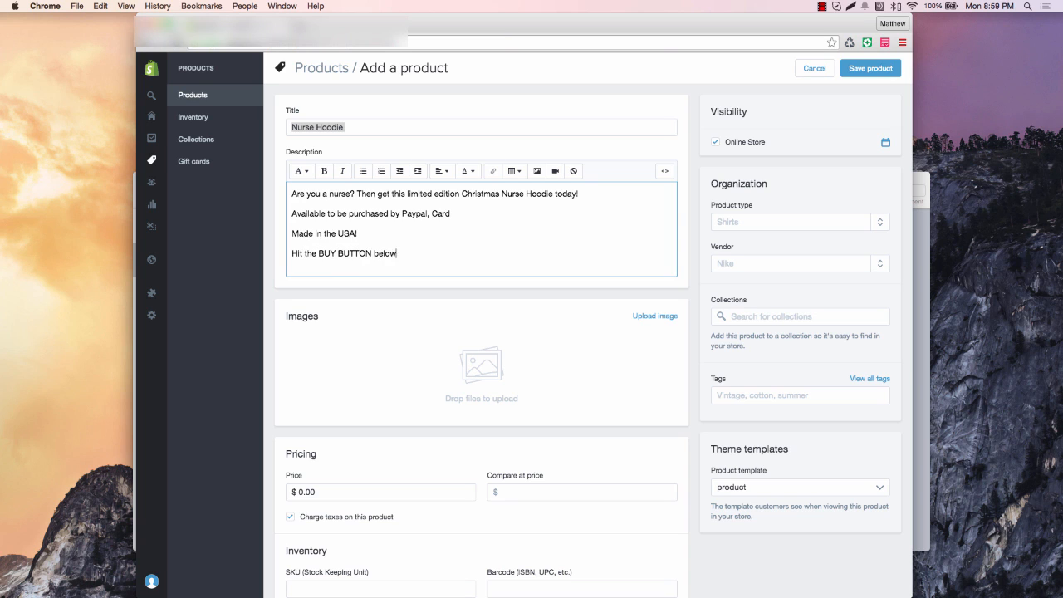
pyautogui.write(' to purchase yours!')
# In the last line, replace 'BUY BUTTON' with 'ADD to Cart' and 'purchase' with 'get'
pyautogui.moveTo(319, 252); pyautogui.dragTo(368, 252)
pyautogui.write('ADD to C')
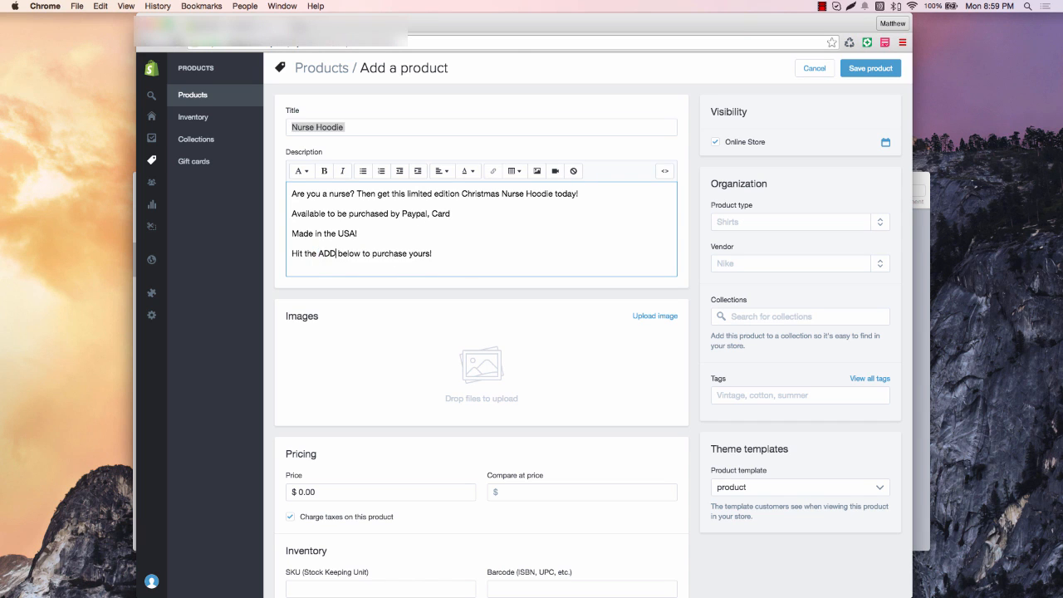
pyautogui.write('art')
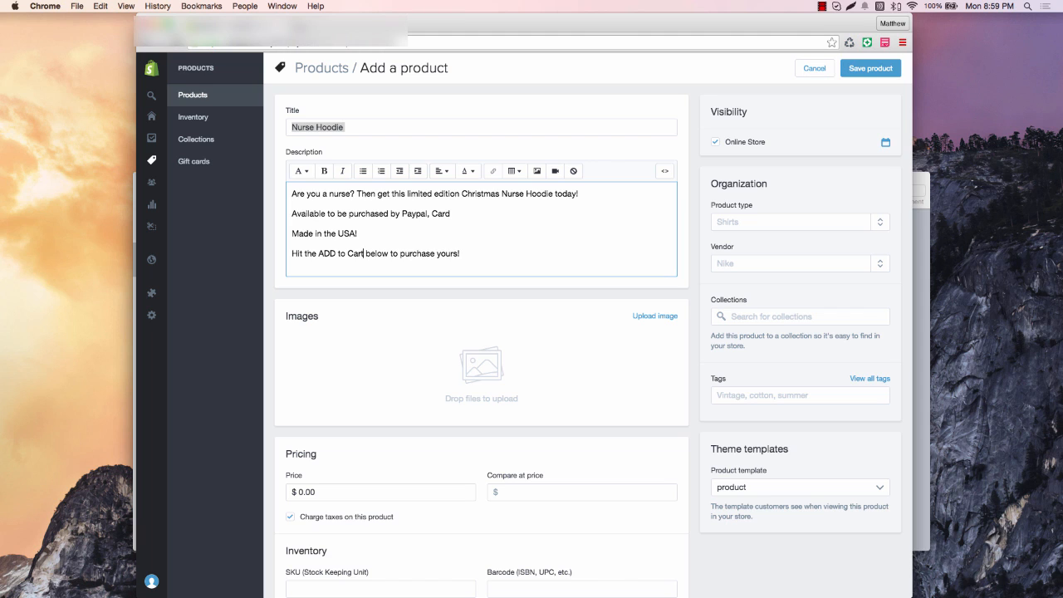
pyautogui.moveTo(401, 254); pyautogui.dragTo(435, 254)
pyautogui.write('get')
# Rewrite the whole last line as 'Hit CLAIM IT NOW and we will send you yours asap!'
pyautogui.scroll(-1, 465, 249)
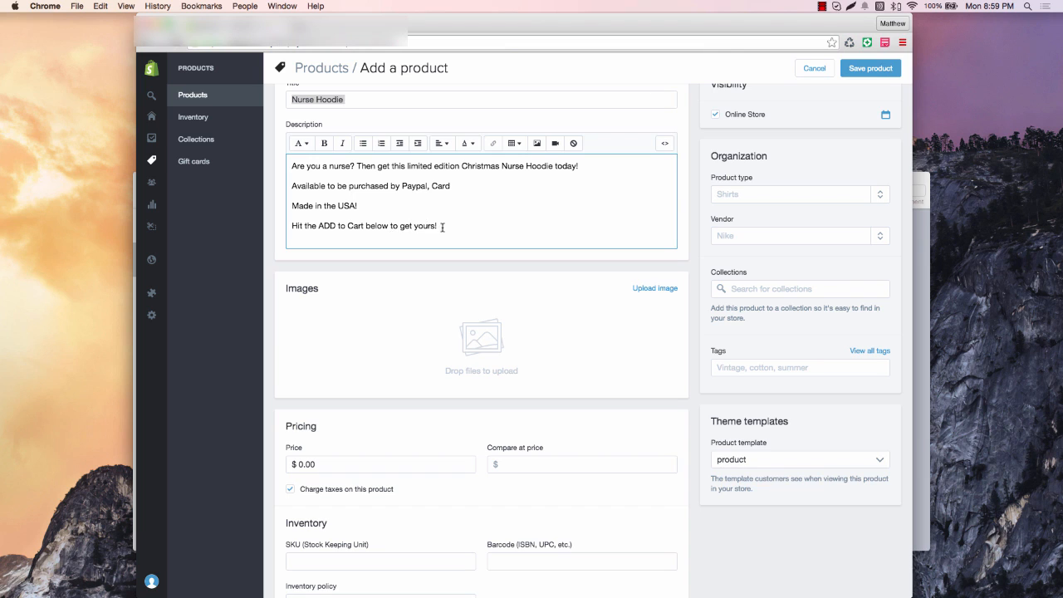
pyautogui.moveTo(443, 228); pyautogui.dragTo(269, 230)
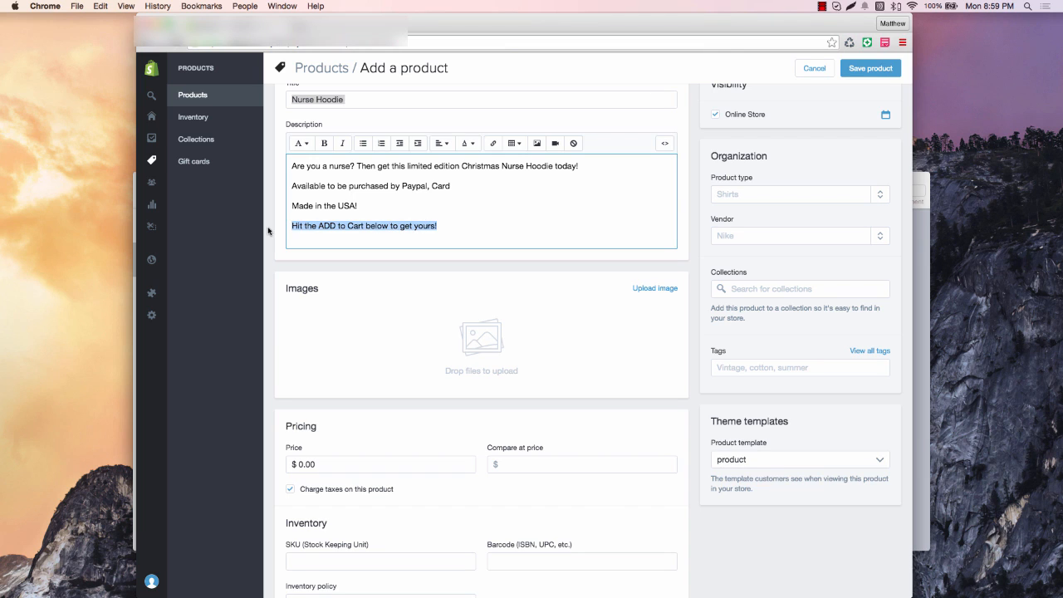
pyautogui.write('Hit CLAIM ')
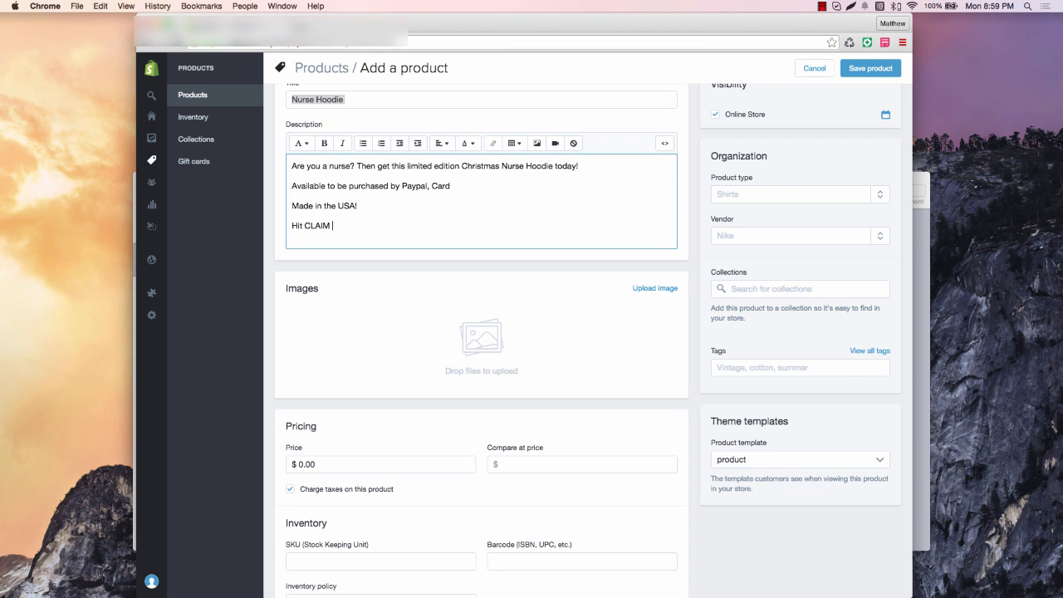
pyautogui.write('IT NOW and we will send you yours asap!')
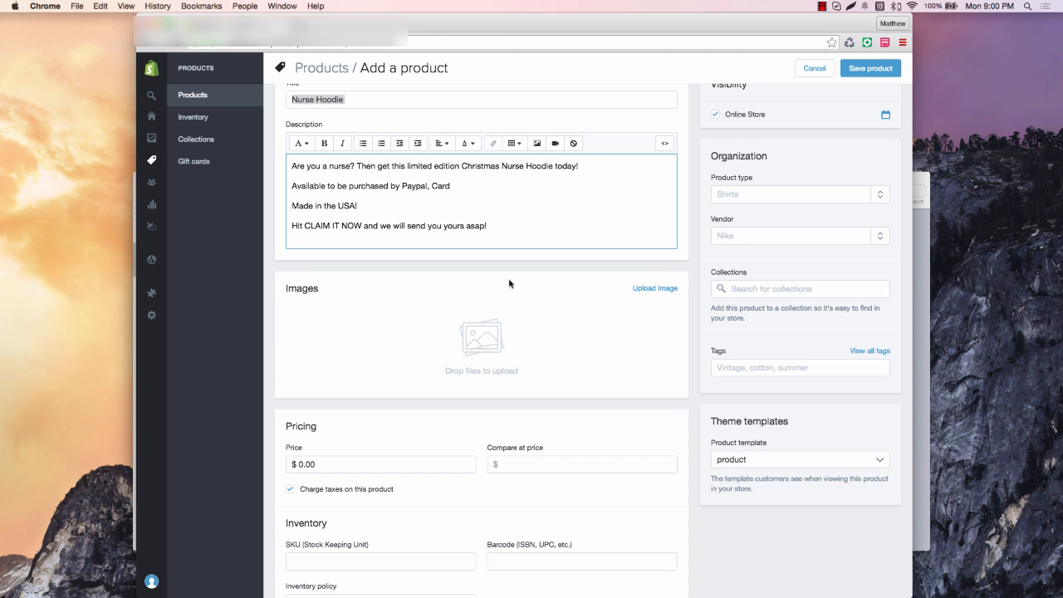
# Set the Price to 19.95 and the Compare at price to 24.95
pyautogui.scroll(-1, 450, 260)
pyautogui.scroll(-1, 570, 247)
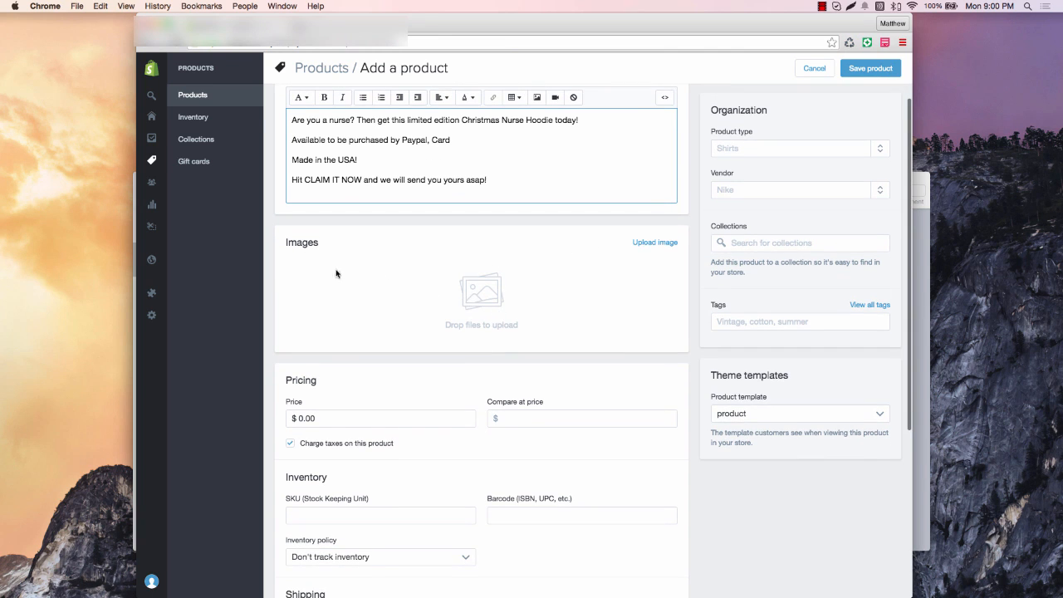
pyautogui.scroll(-1, 321, 285)
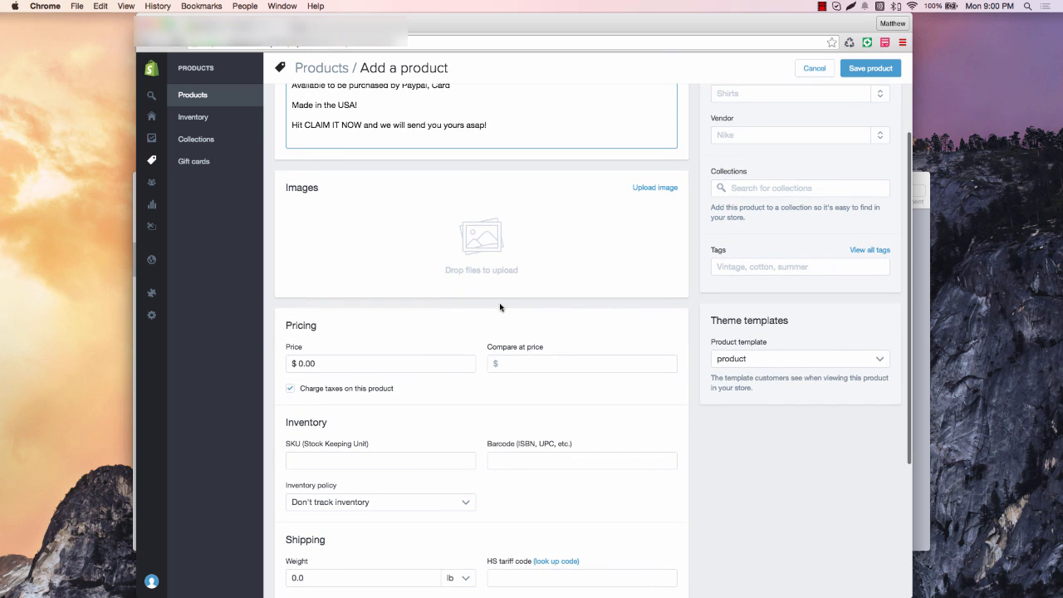
pyautogui.scroll(-1, 501, 308)
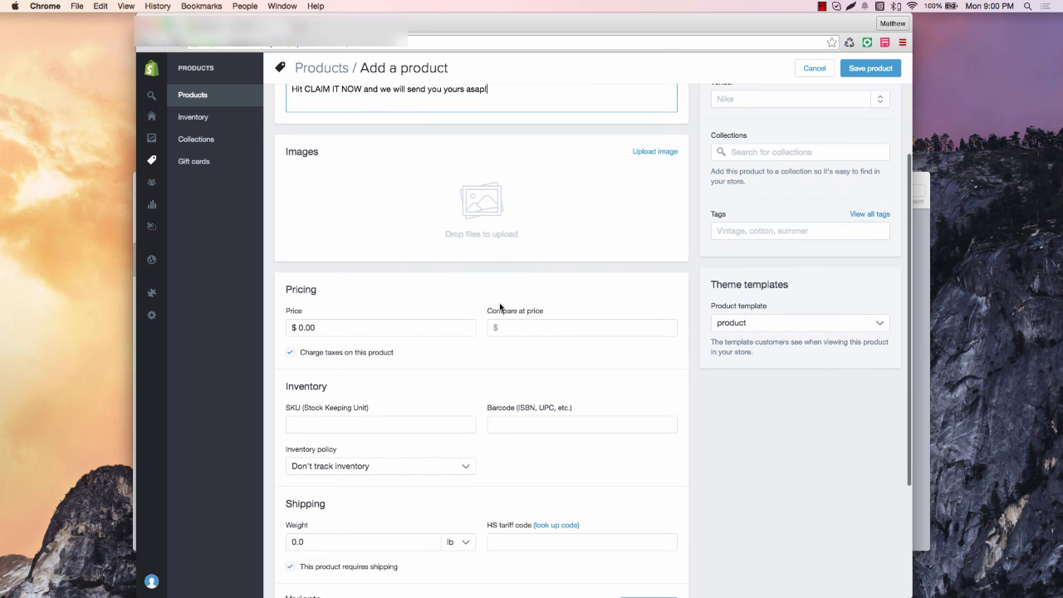
pyautogui.click(327, 329)
pyautogui.moveTo(324, 330); pyautogui.dragTo(289, 324)
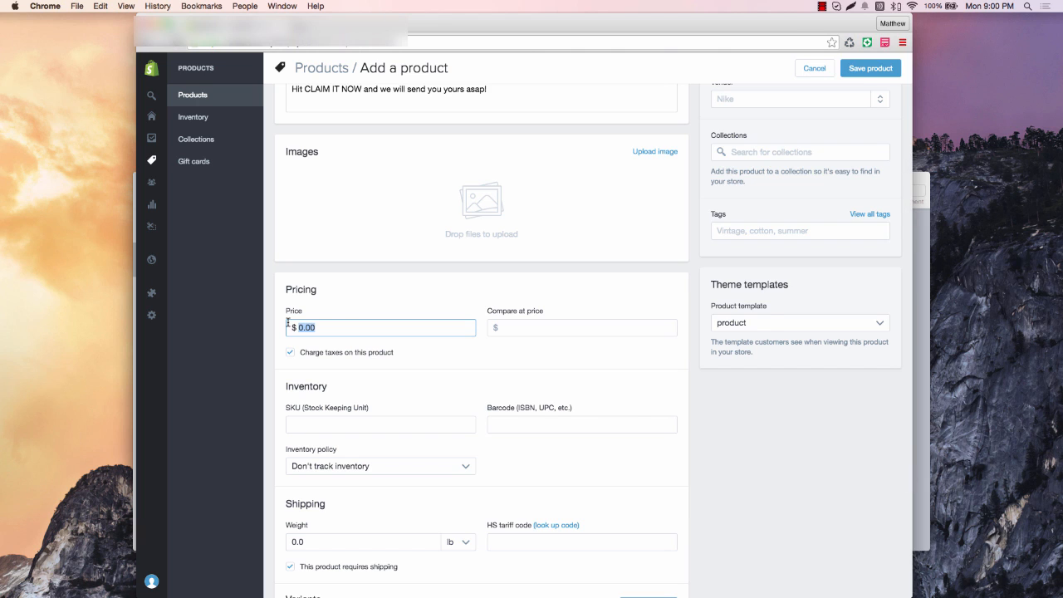
pyautogui.write('19.95')
pyautogui.press('Tab')
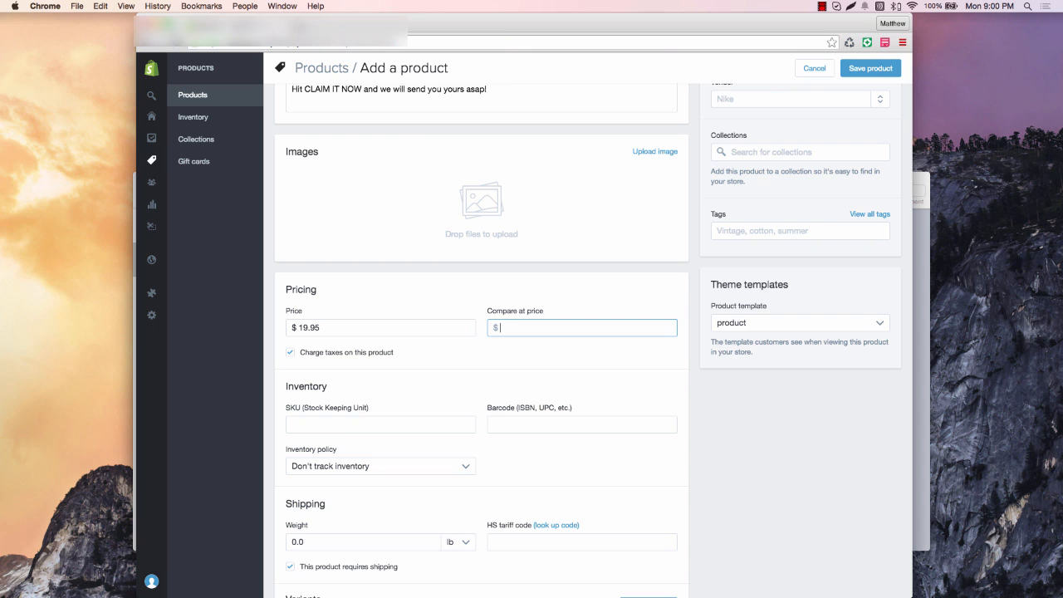
pyautogui.write('24.95')
pyautogui.click(432, 283)
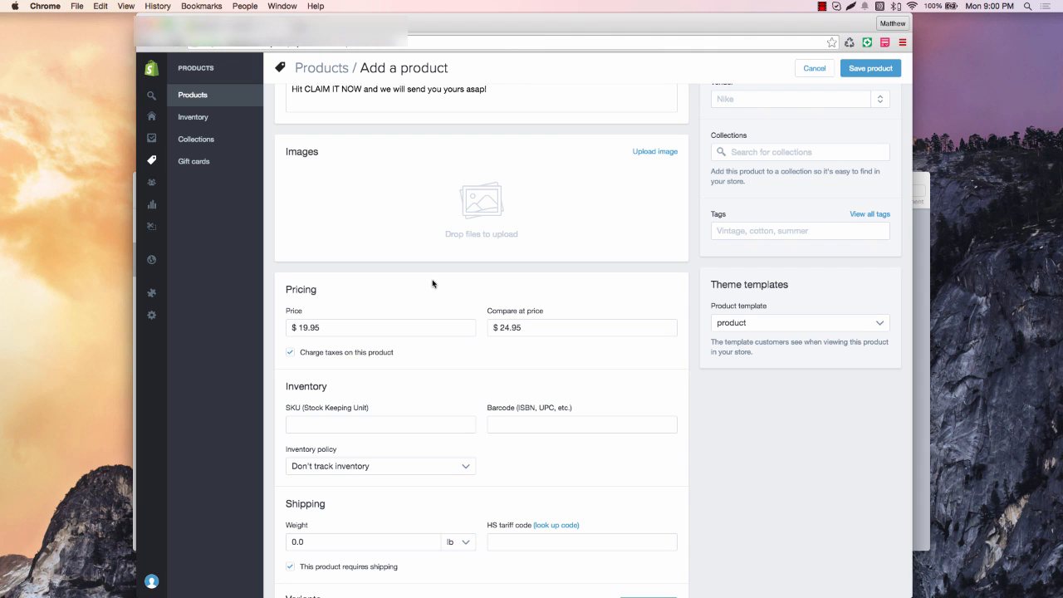
# Uncheck 'Charge taxes on this product' for the Nurse Hoodie
pyautogui.scroll(-2, 341, 365)
pyautogui.click(289, 316)
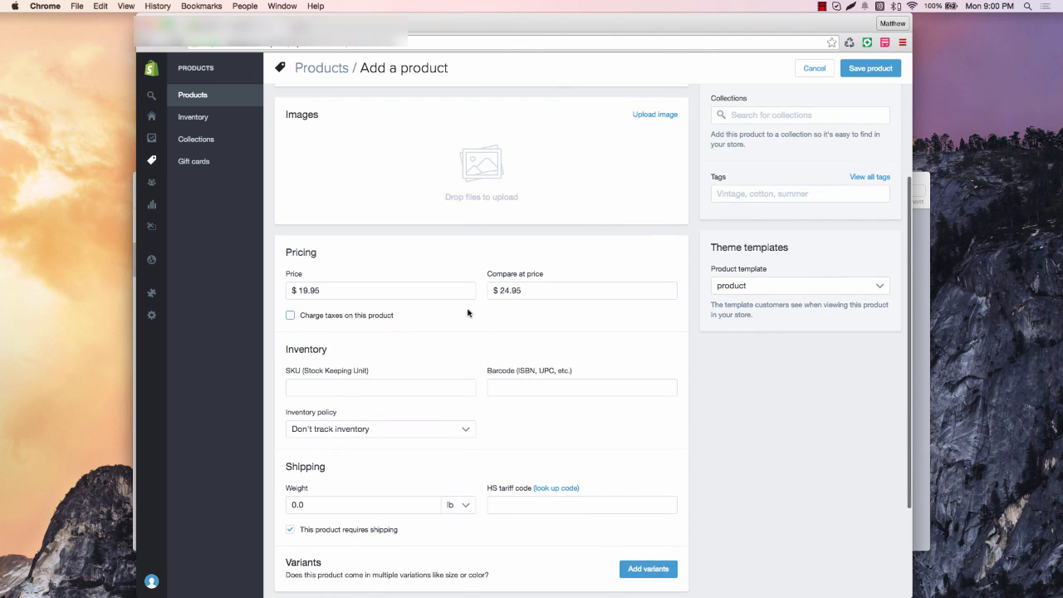
pyautogui.scroll(-2, 399, 323)
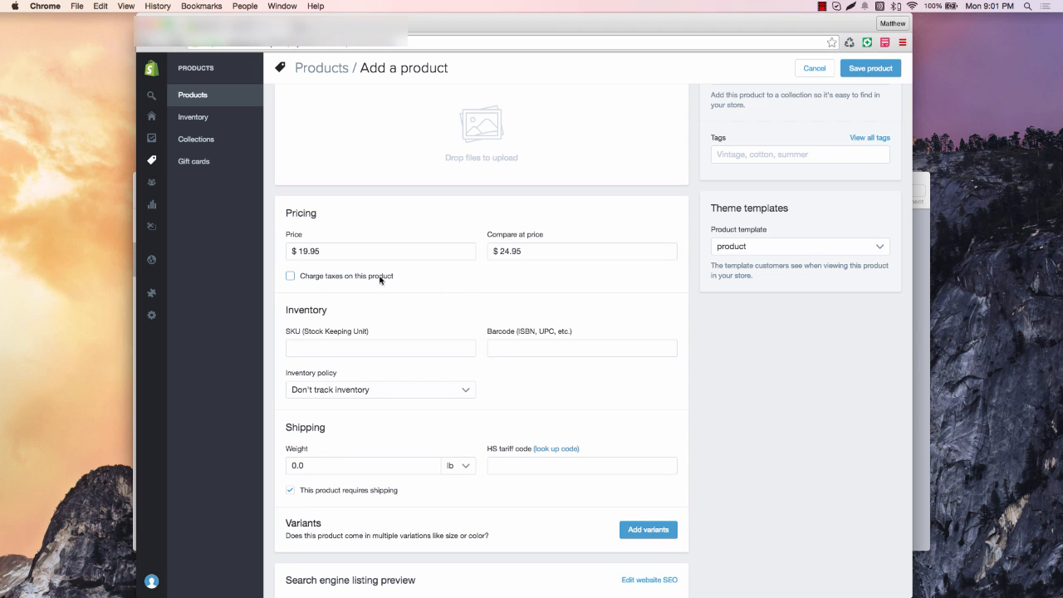
pyautogui.scroll(-2, 430, 289)
pyautogui.scroll(-2, 430, 289)
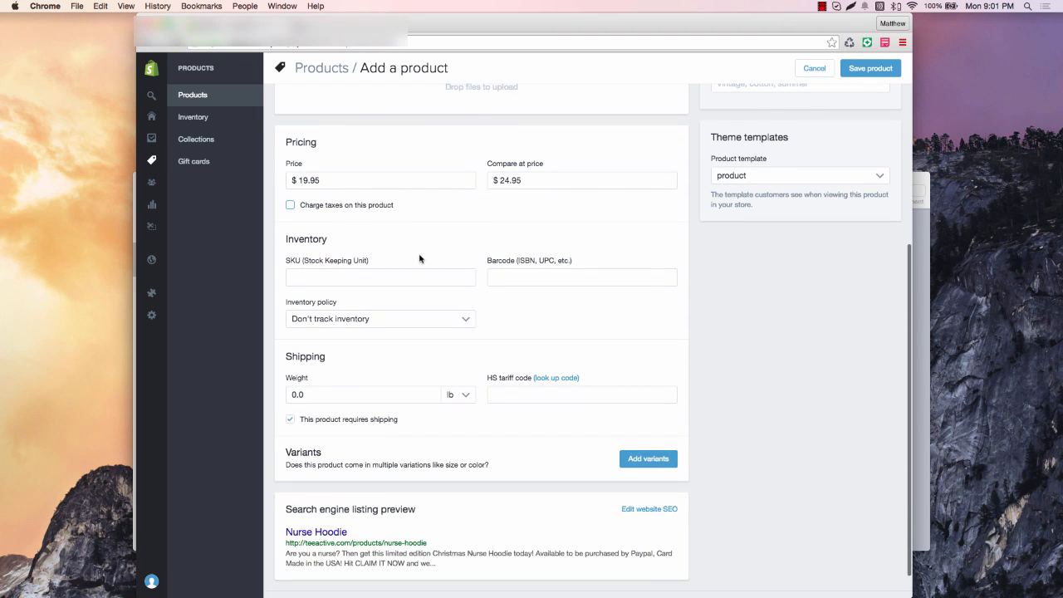
pyautogui.scroll(-2, 420, 259)
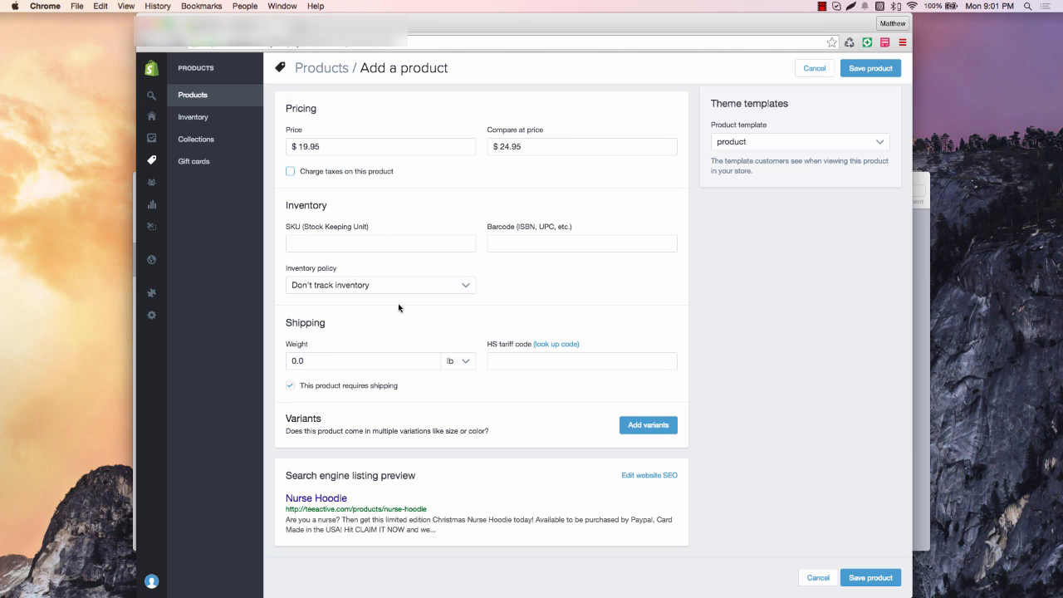
pyautogui.click(342, 241)
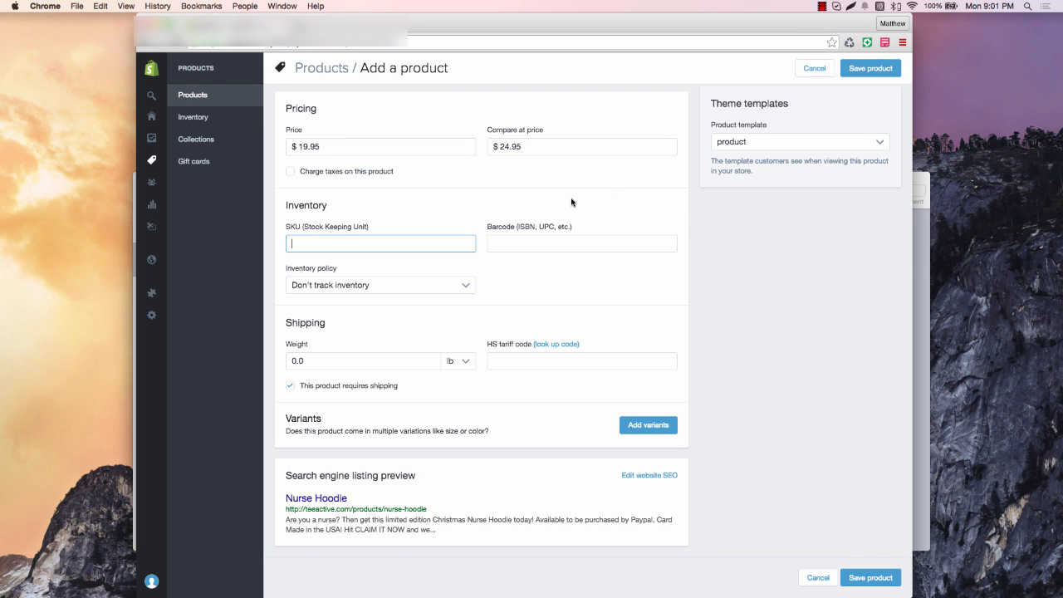
# Enter 1.0 lb as the shipping weight, replacing a mistyped 0.1
pyautogui.scroll(-2, 570, 204)
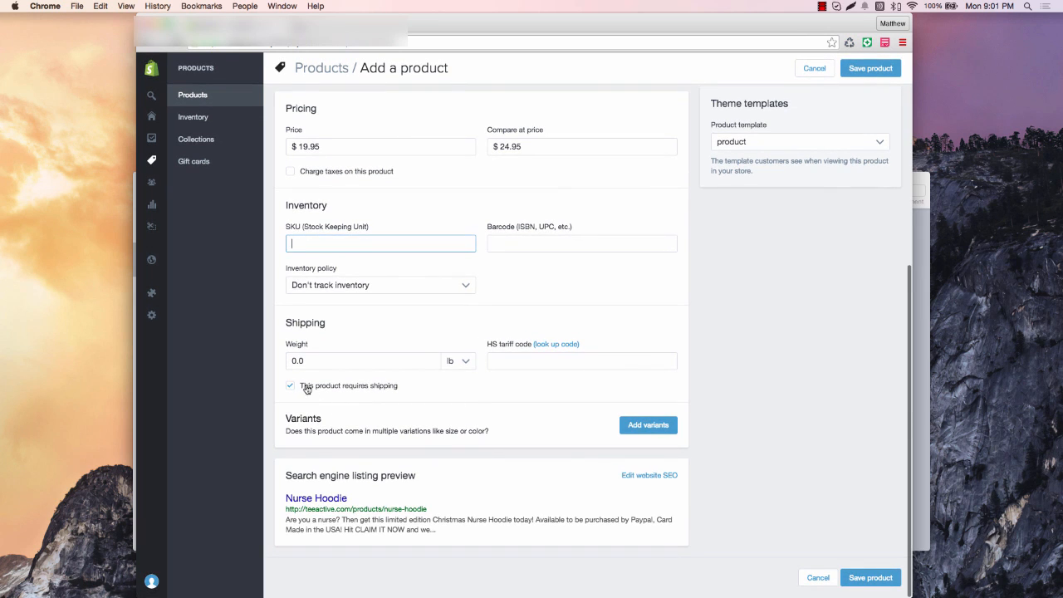
pyautogui.click(336, 360)
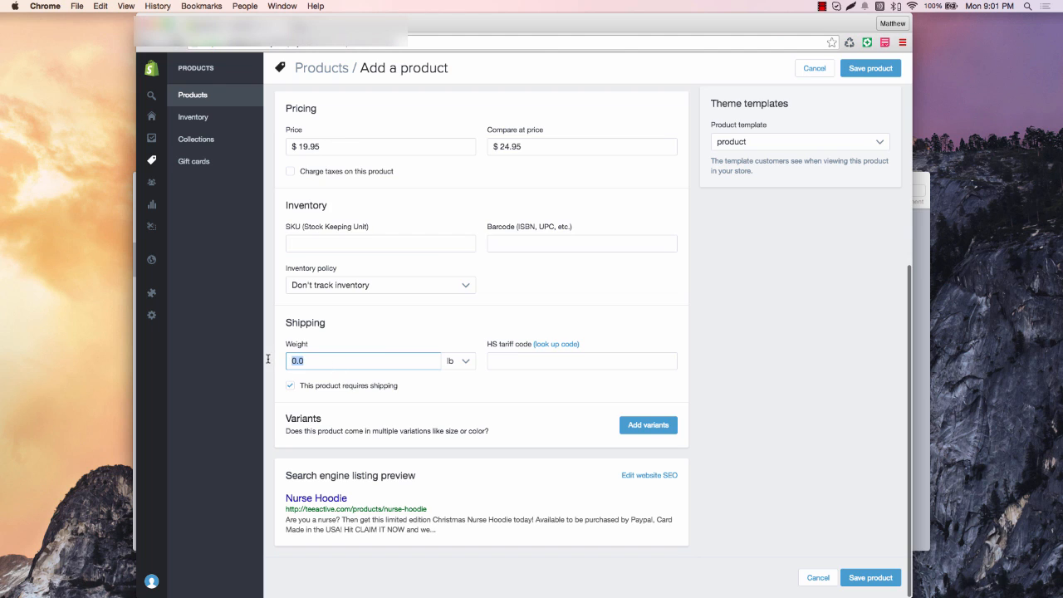
pyautogui.write('0.1')
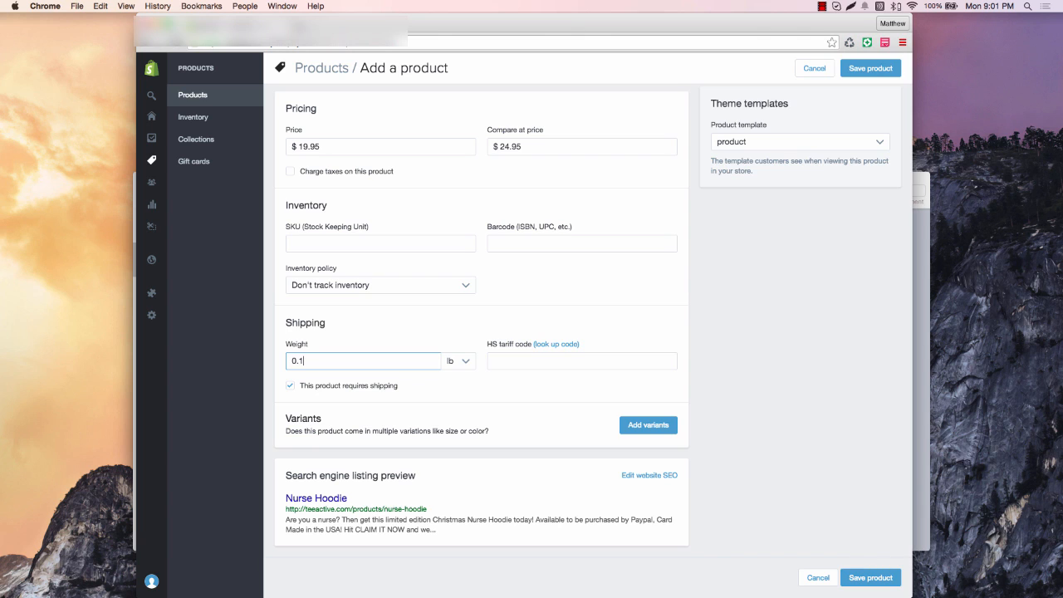
pyautogui.press('BackSpace')
pyautogui.press('BackSpace')
pyautogui.press('BackSpace')
pyautogui.write('1.0')
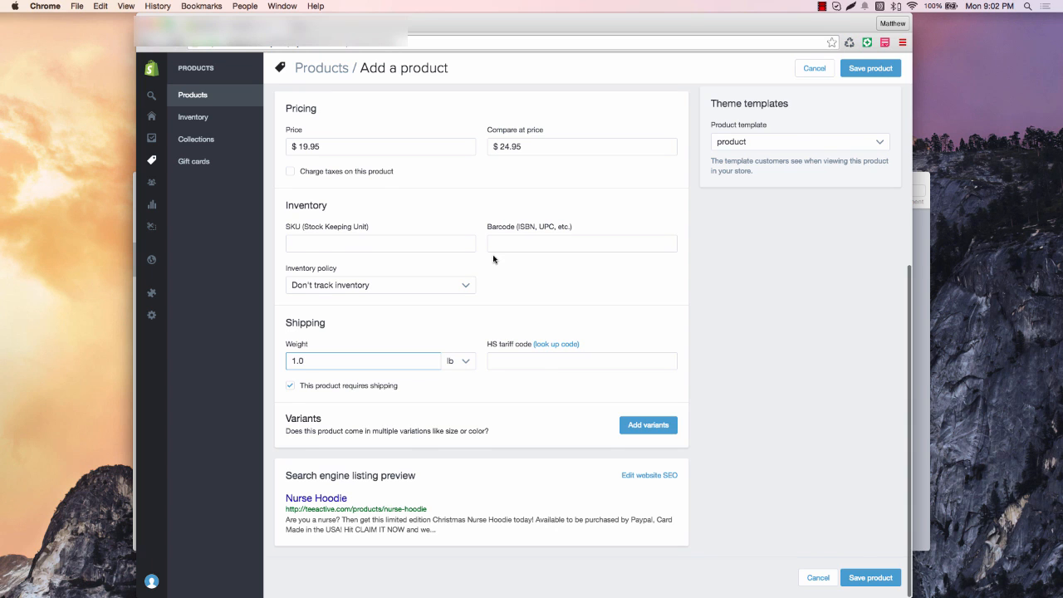
# Add a Size variant option with values small and large
pyautogui.click(635, 426)
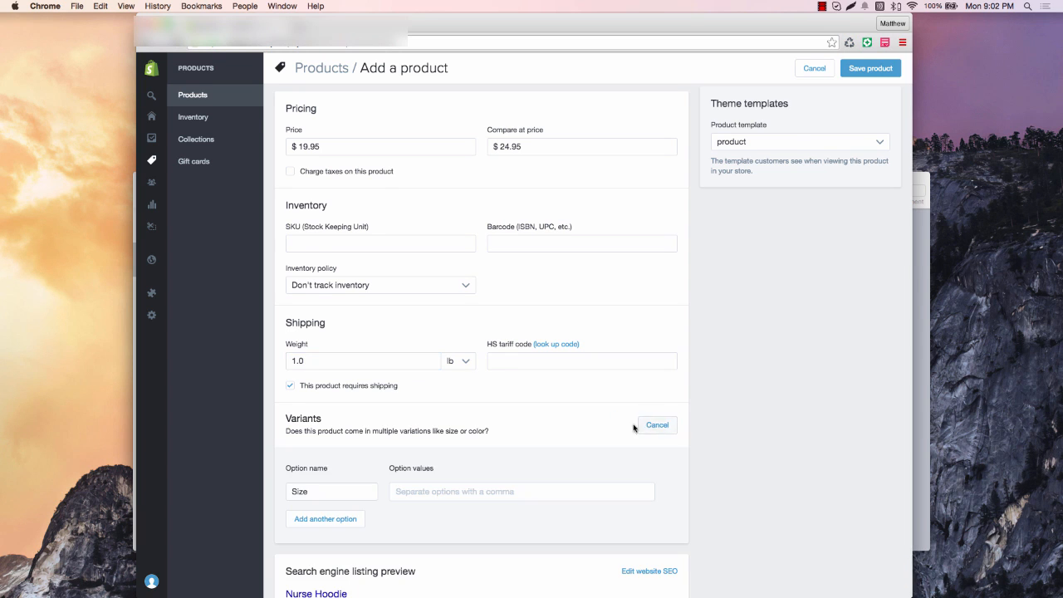
pyautogui.scroll(-2, 459, 432)
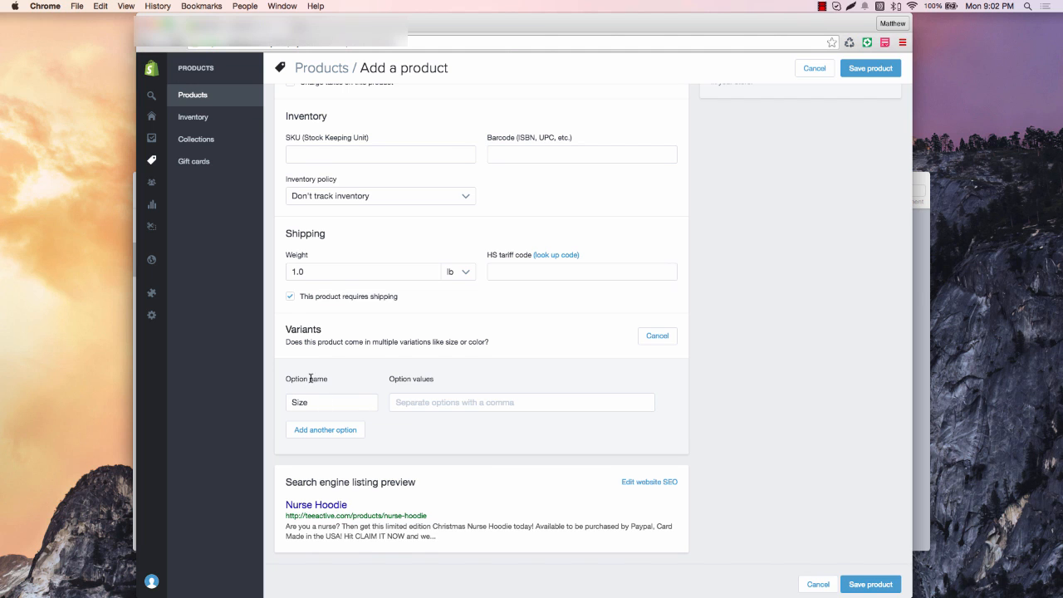
pyautogui.scroll(-1, 311, 379)
pyautogui.click(420, 396)
pyautogui.write('small')
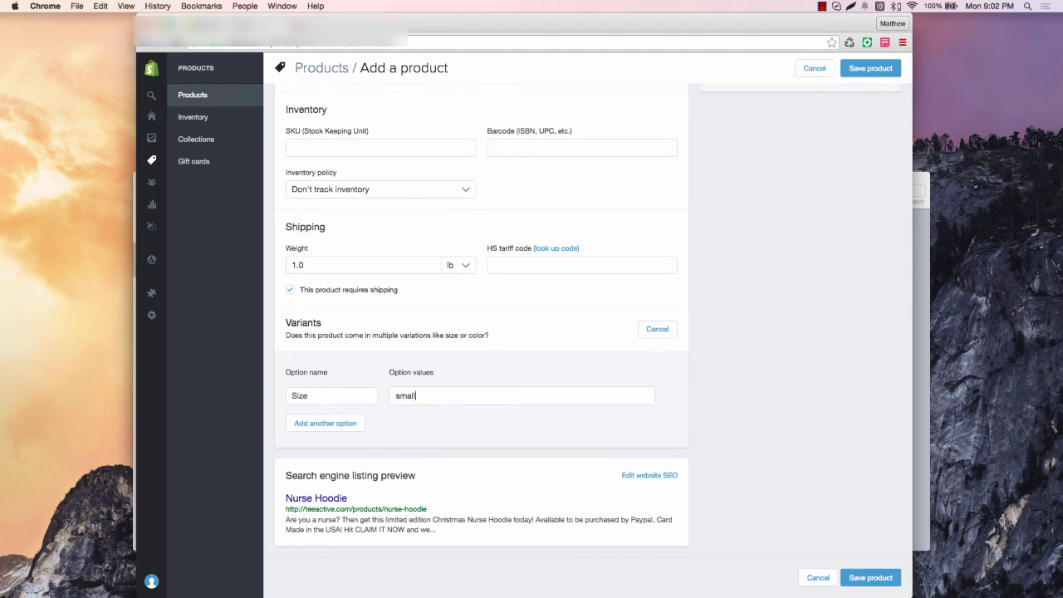
pyautogui.press('Return')
pyautogui.write('large')
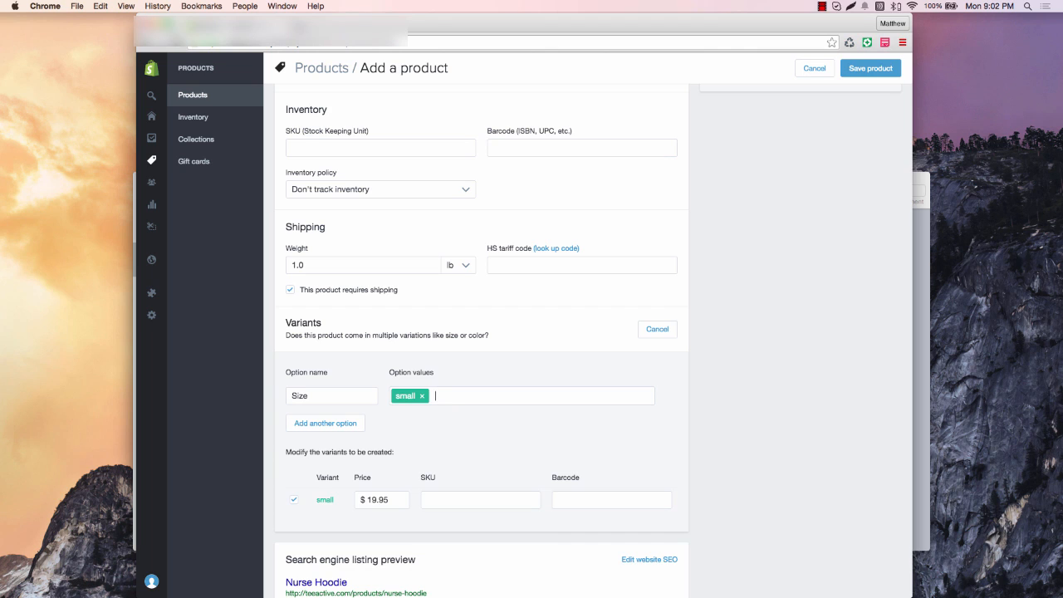
pyautogui.press('Return')
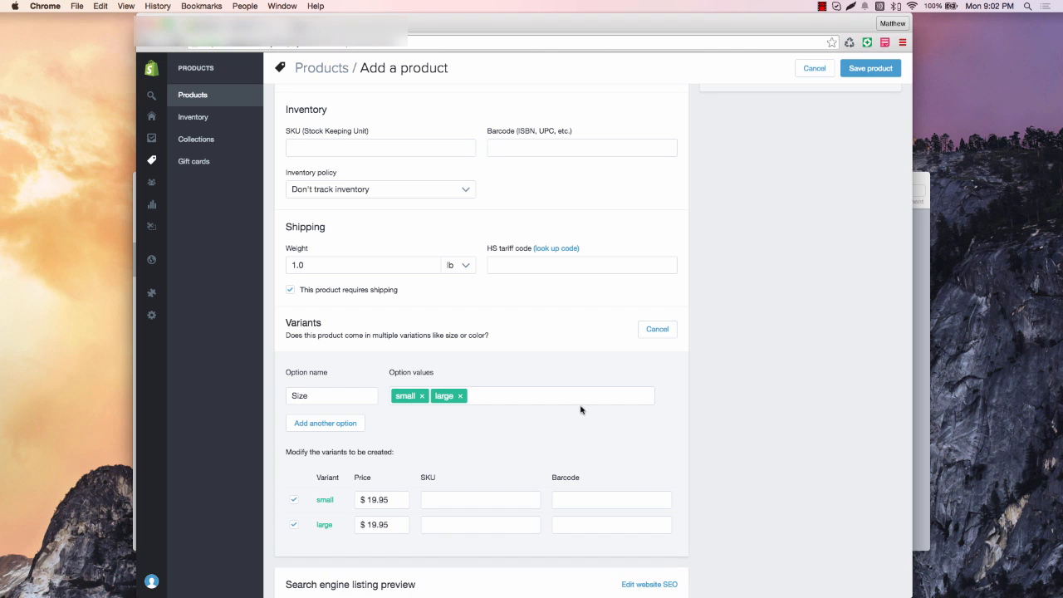
# Add a Color option with values black and grey
pyautogui.click(330, 422)
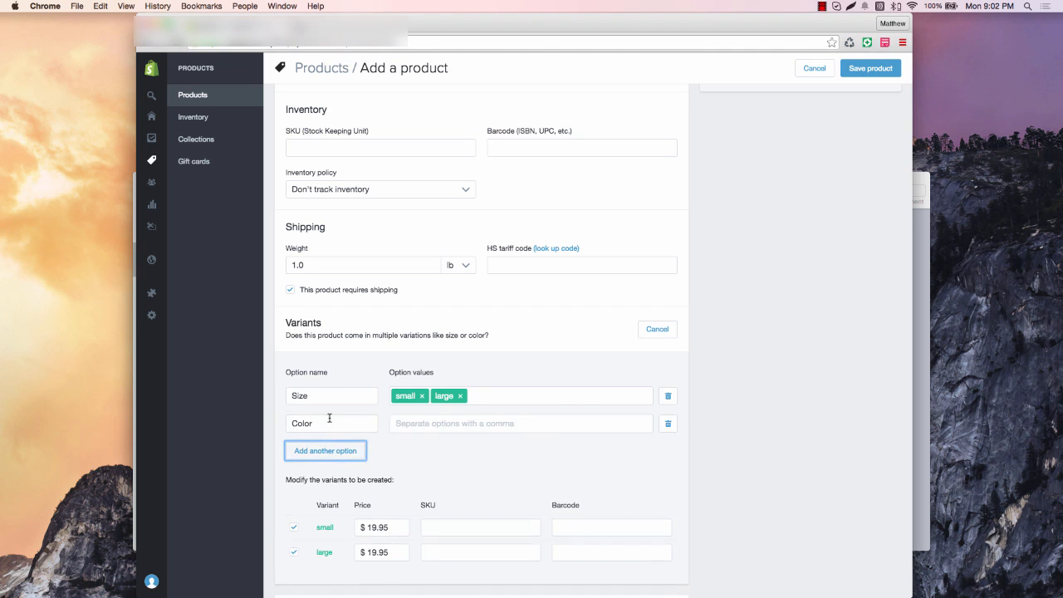
pyautogui.click(426, 423)
pyautogui.write('black')
pyautogui.press('Return')
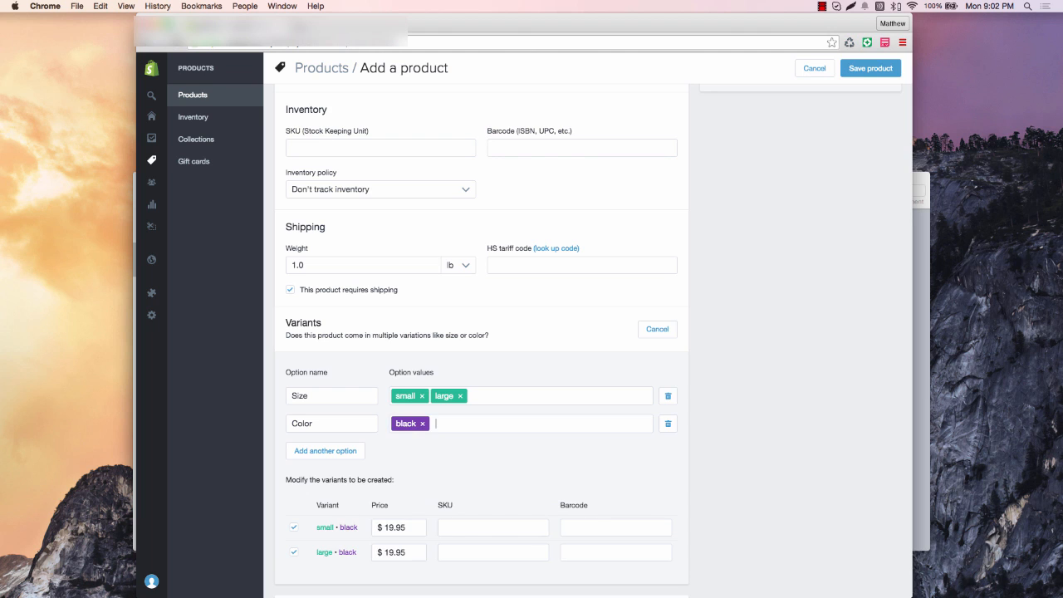
pyautogui.write('grey')
pyautogui.press('Return')
# Add a third option and rename it from Material to Style
pyautogui.click(333, 450)
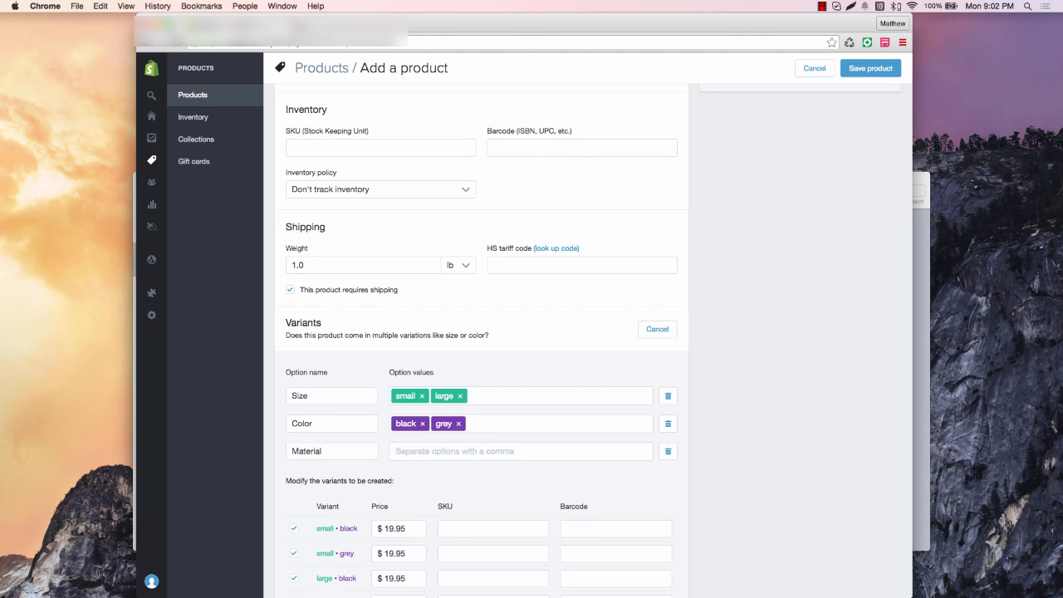
pyautogui.click(354, 451)
pyautogui.click(424, 452)
pyautogui.click(334, 451)
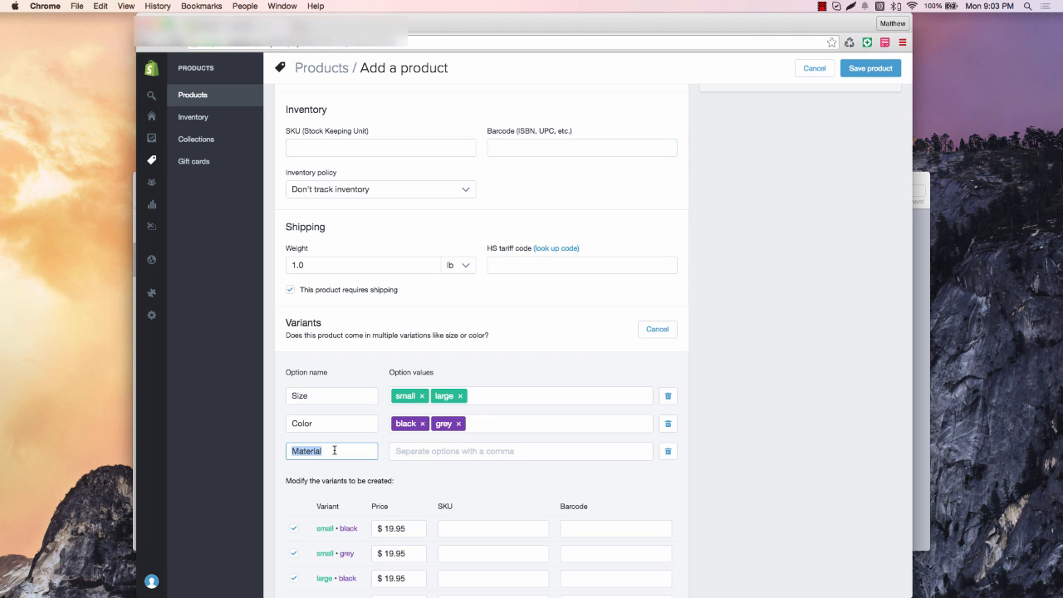
pyautogui.write('Style')
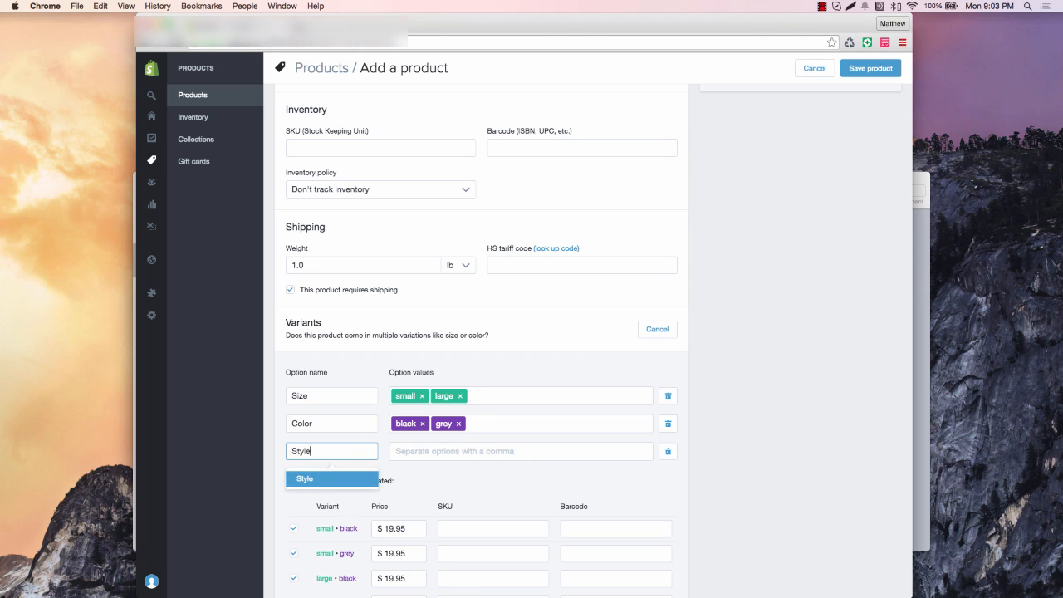
pyautogui.click(455, 480)
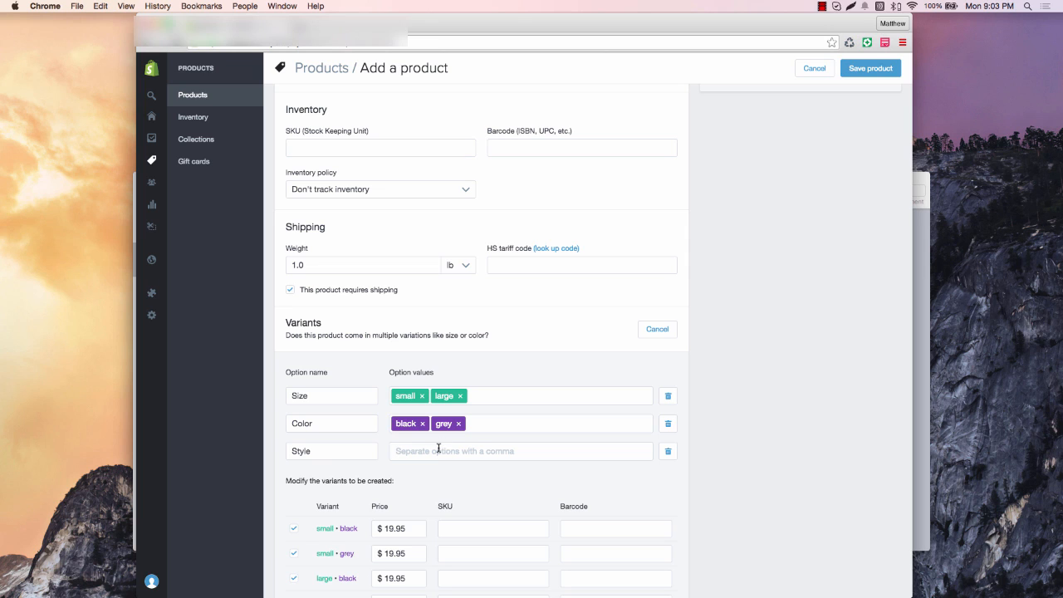
pyautogui.click(439, 449)
pyautogui.write('Long chain')
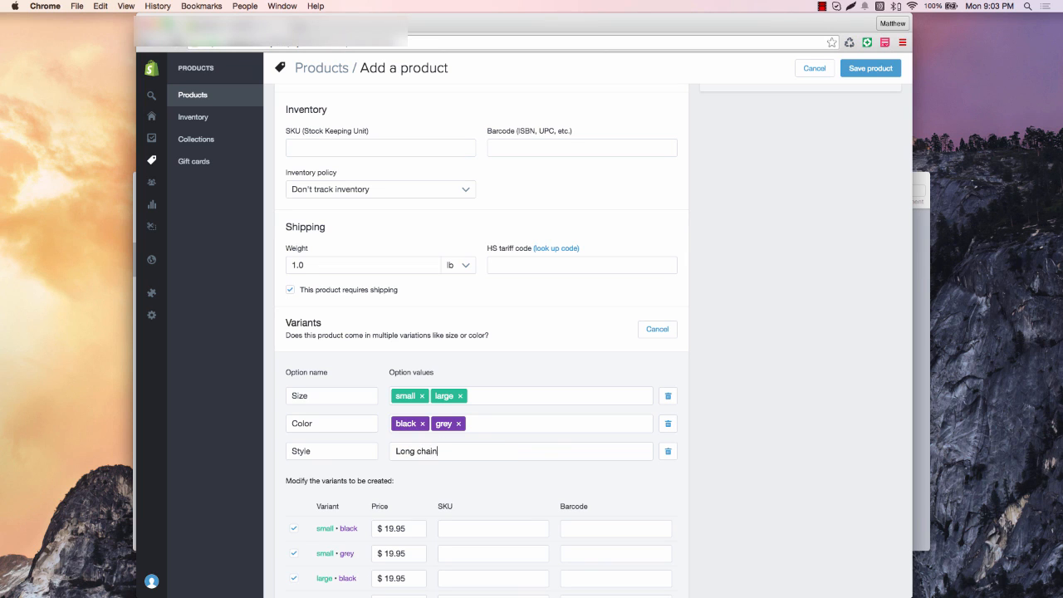
pyautogui.press('Return')
pyautogui.write('short')
pyautogui.press('Return')
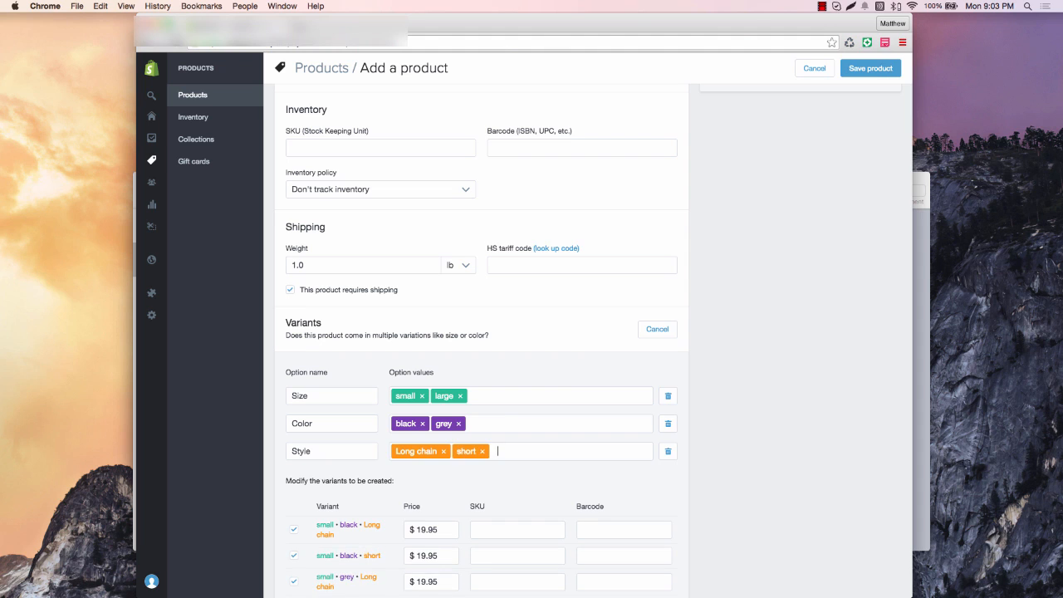
pyautogui.press('BackSpace')
pyautogui.press('BackSpace')
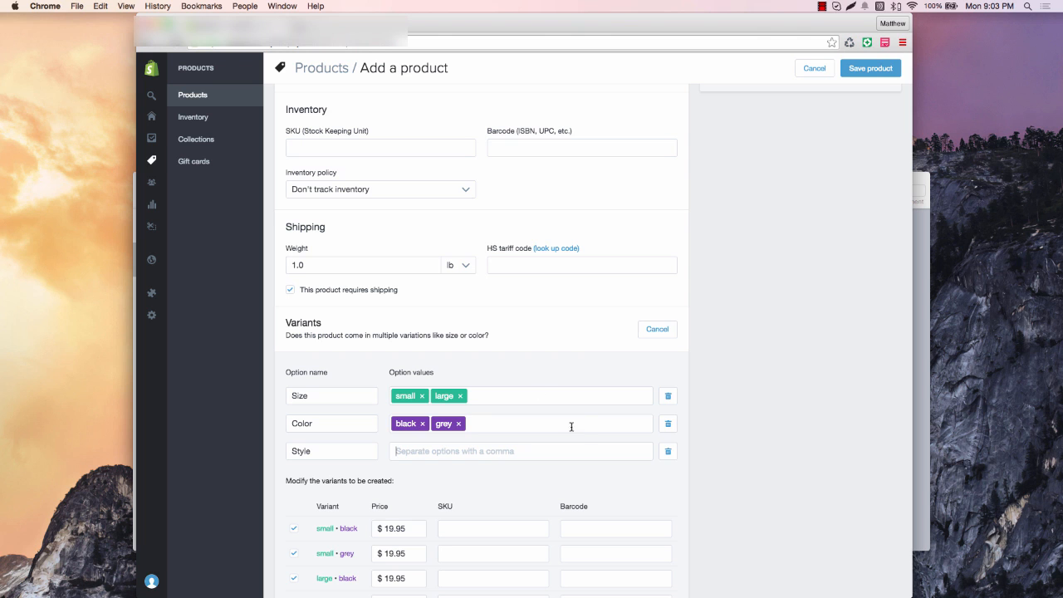
pyautogui.scroll(-5, 581, 436)
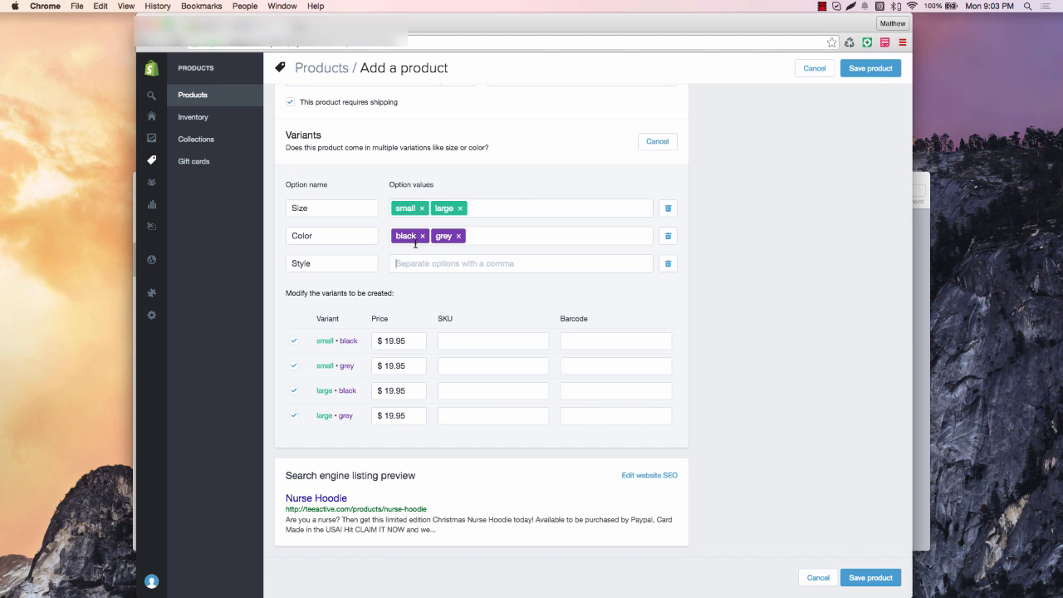
# Enter SKU 001necklace for the small • black variant, then return to the top of the form
pyautogui.click(490, 349)
pyautogui.write('001necklace')
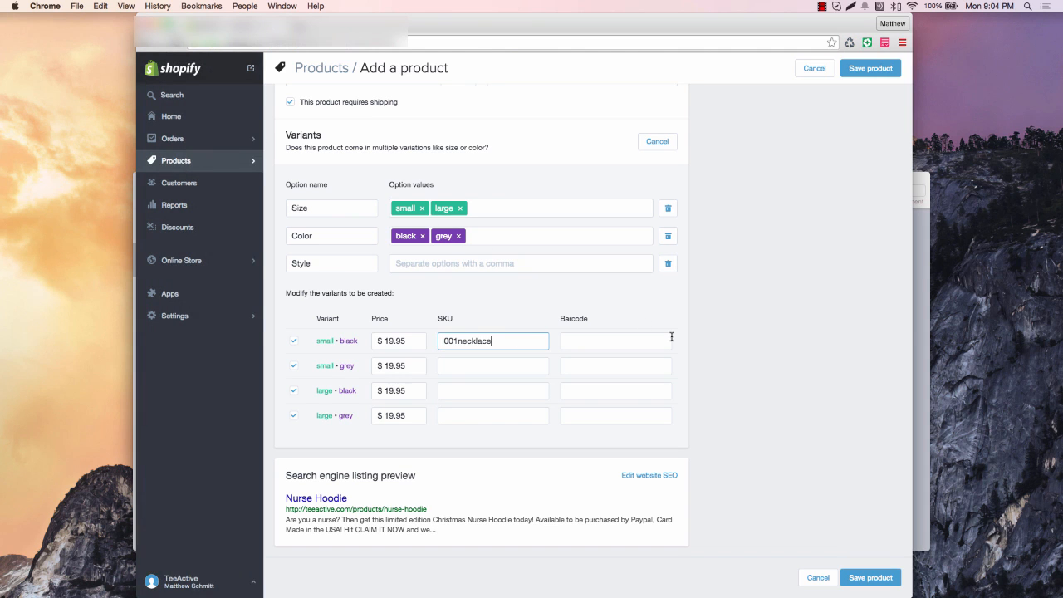
pyautogui.scroll(5, 671, 335)
pyautogui.scroll(3, 671, 337)
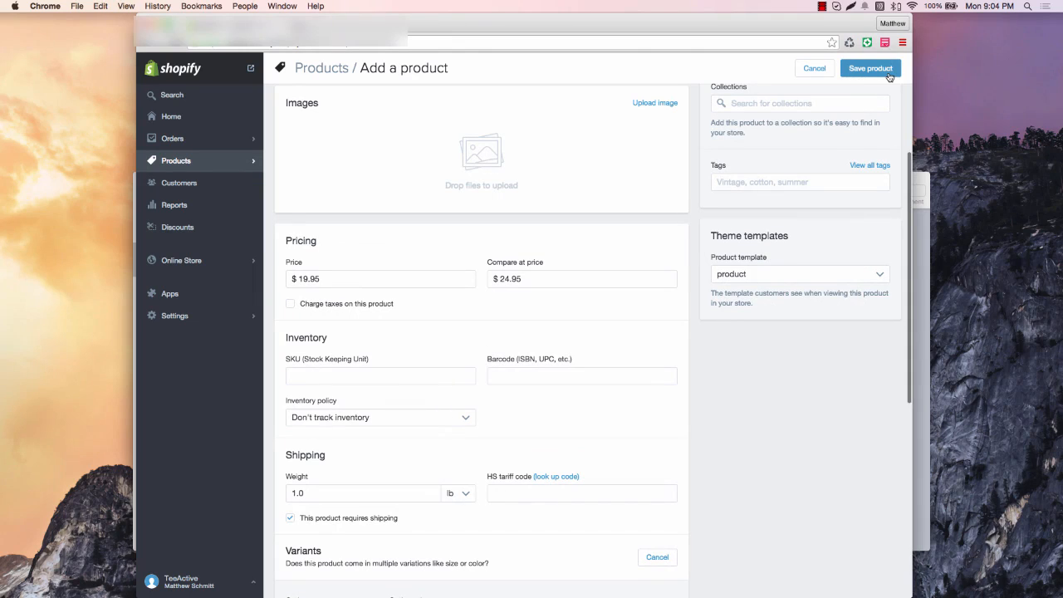
pyautogui.scroll(3, 757, 265)
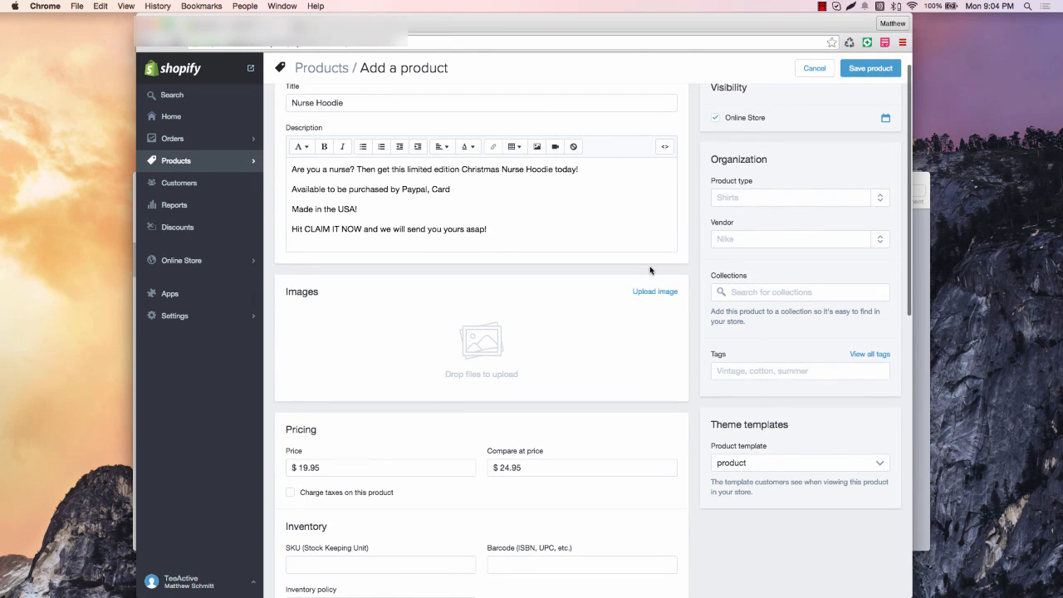